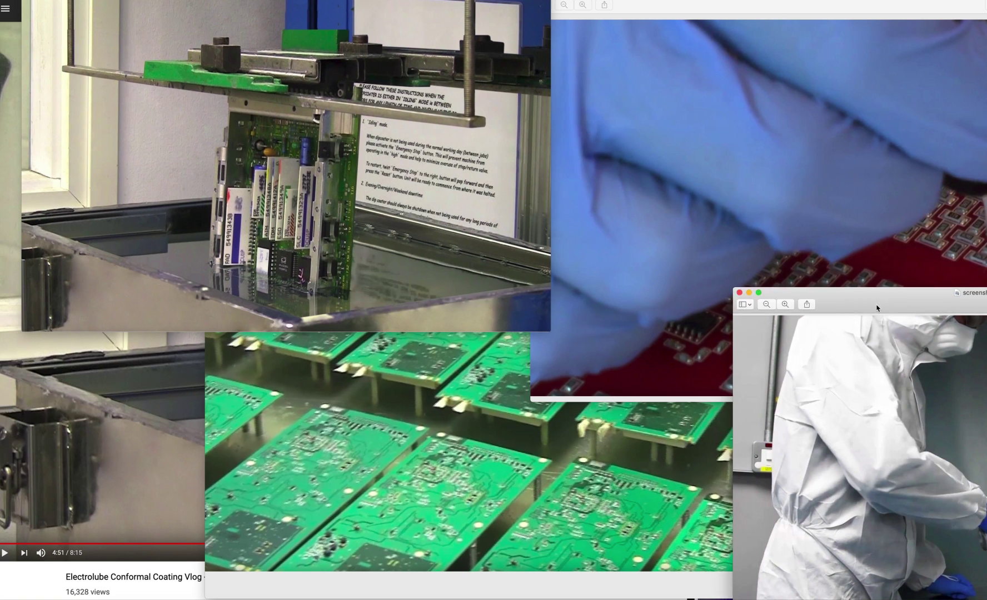
Step: Push the suited-worker and brush-coating shots aside, enlarge screenshot_387, and place screenshot_390 over it
mouse_move(867, 311)
mouse_down()
mouse_move(562, 248)
mouse_move(546, 214)
mouse_up()
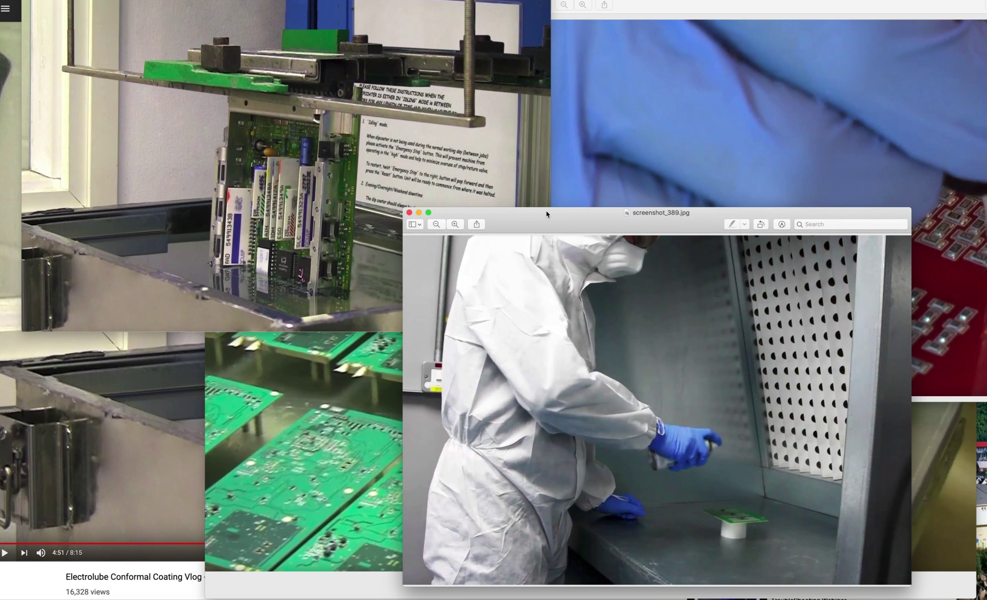
drag(547, 214, 986, 469)
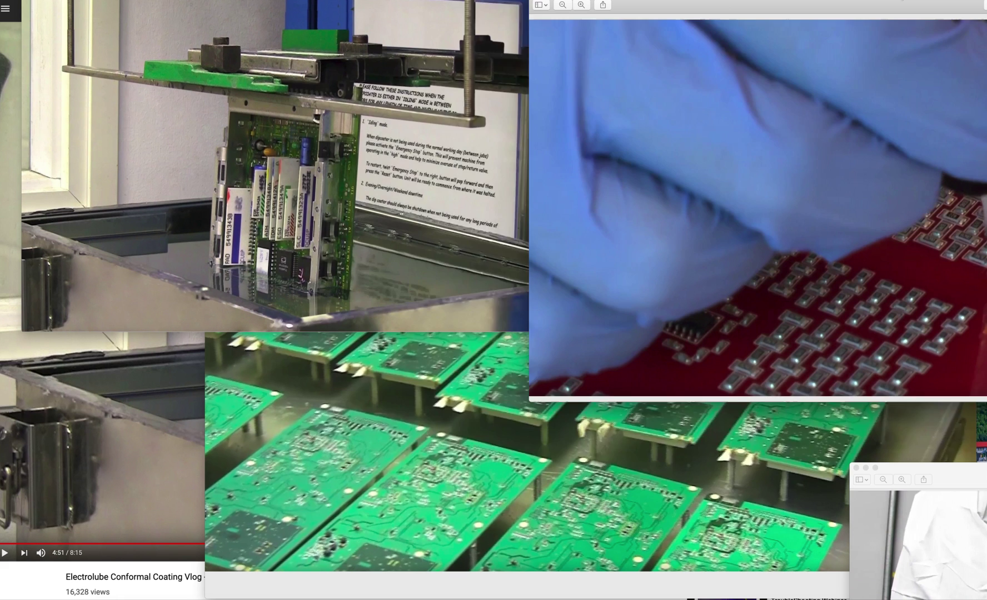
drag(896, 7, 652, 93)
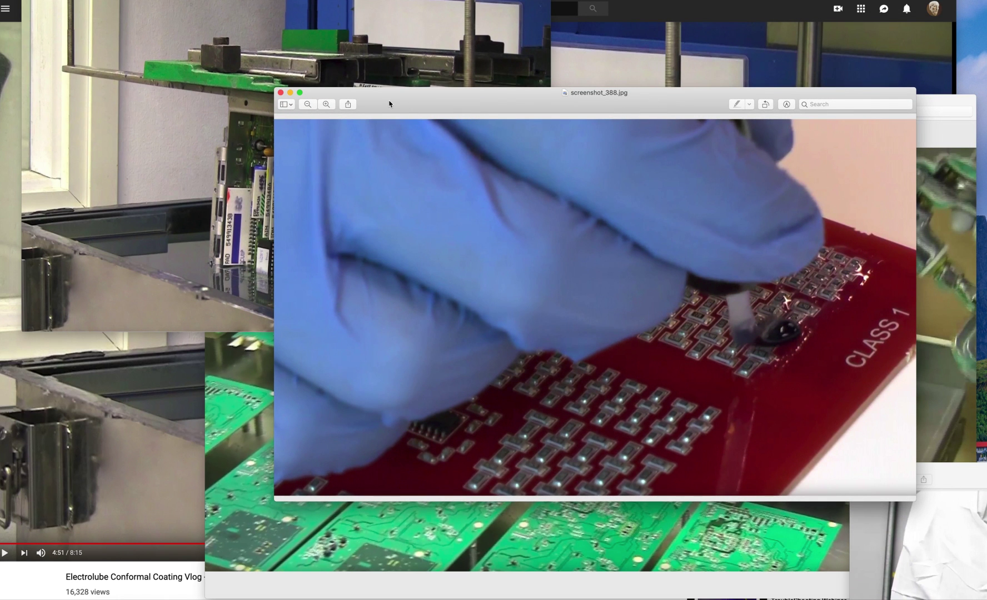
drag(390, 104, 986, 175)
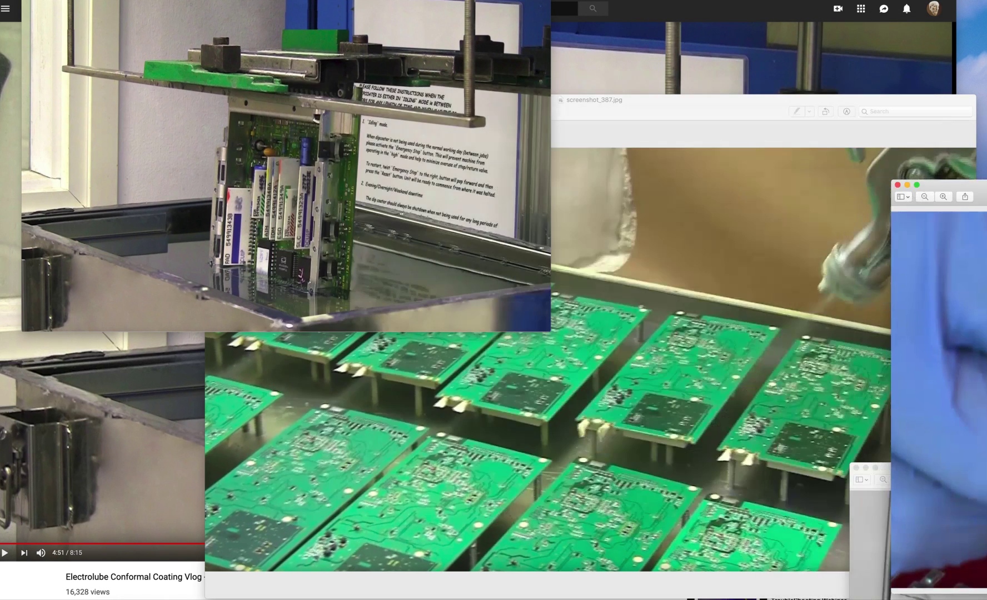
mouse_move(715, 103)
mouse_down()
mouse_move(708, 64)
mouse_move(695, 62)
mouse_up()
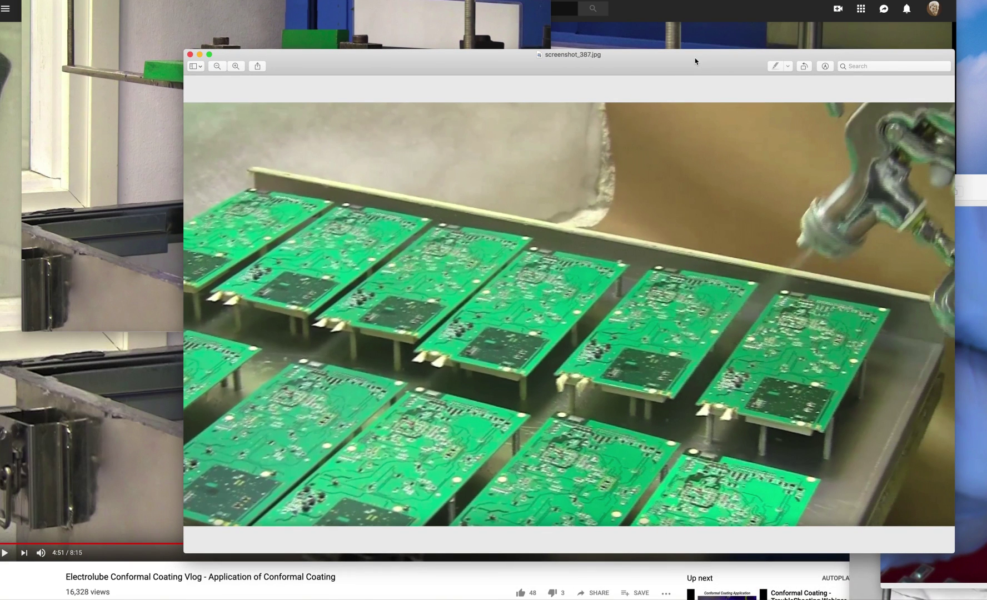
drag(694, 61, 726, 118)
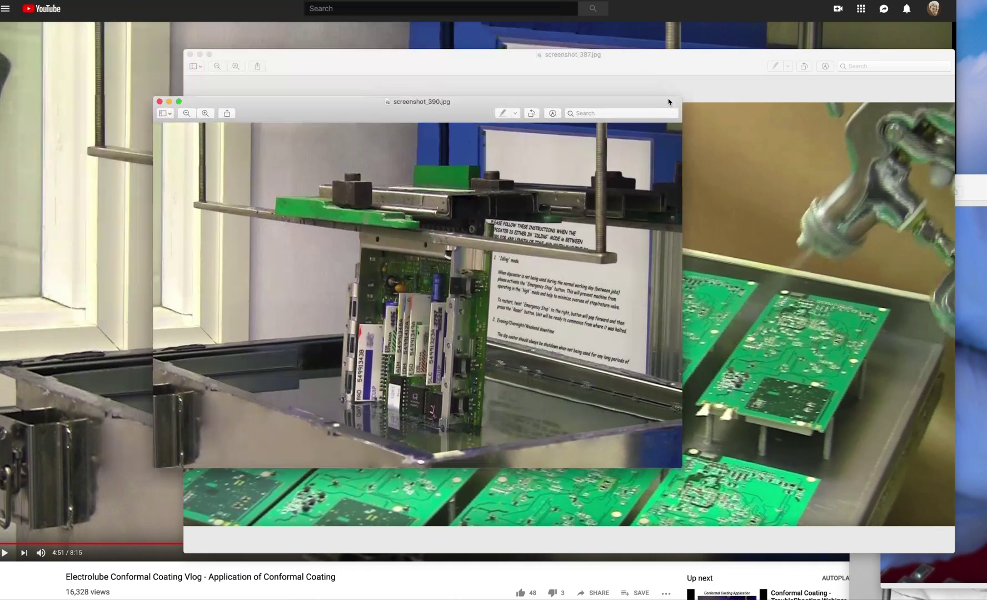
key(super+shift+4)
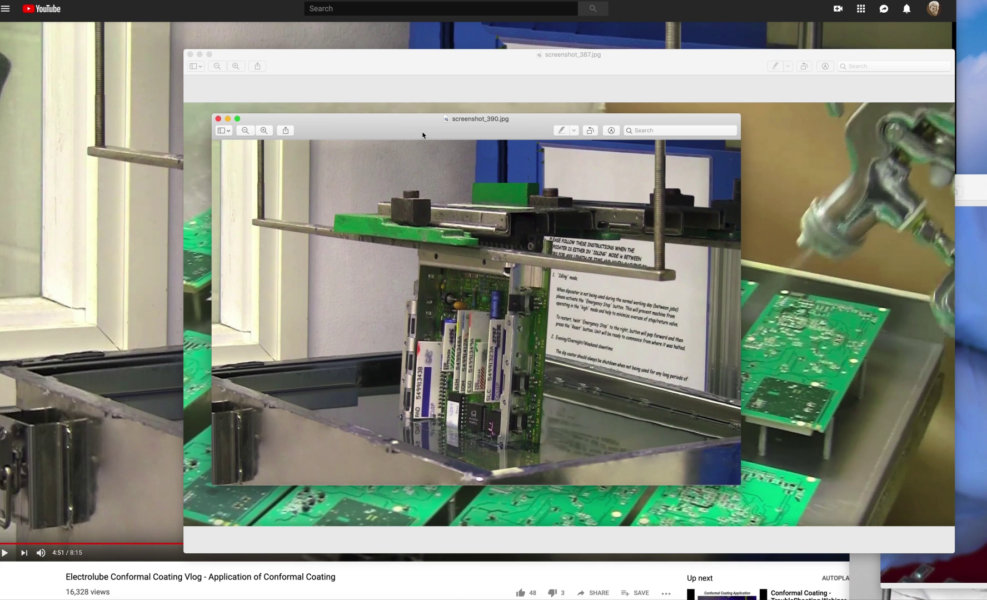
Step: Move the dip-tank screenshot to the top-left corner and shift the spray-coating shot up-left
drag(422, 135, 175, 23)
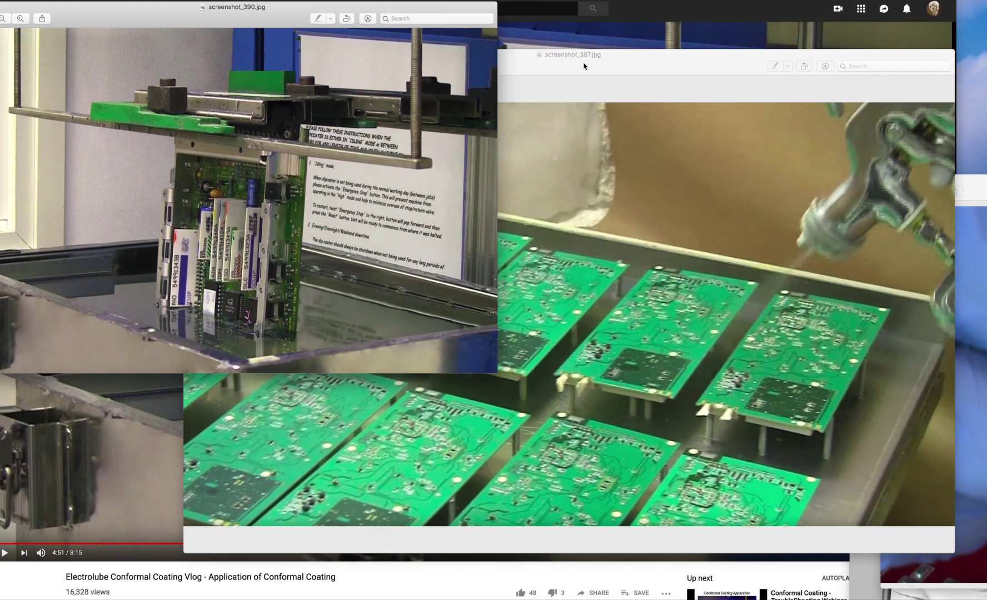
mouse_move(583, 66)
mouse_down()
mouse_move(599, 62)
mouse_move(521, 47)
mouse_move(374, 46)
mouse_up()
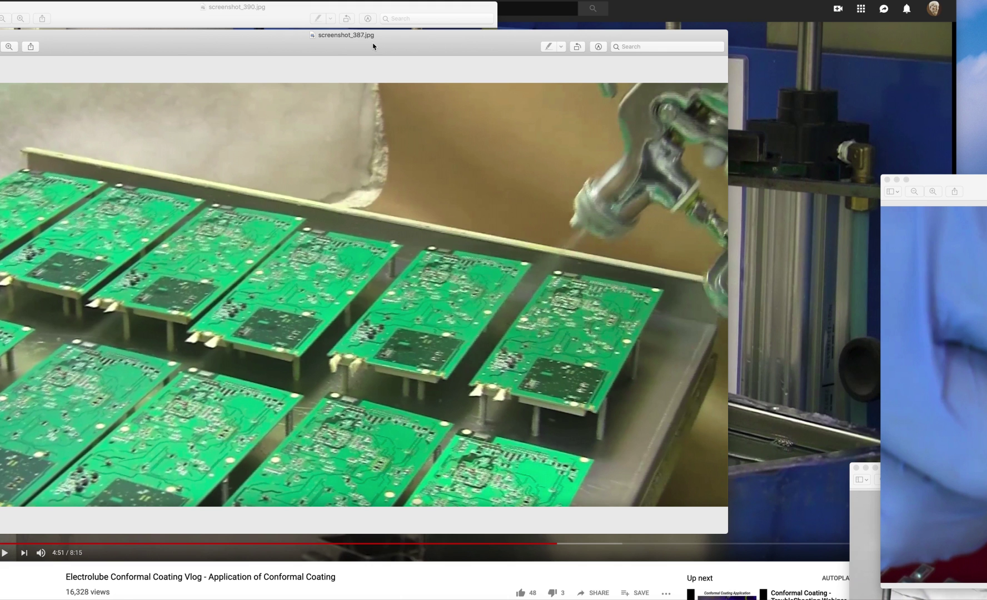
scroll(818, 220, down, 1)
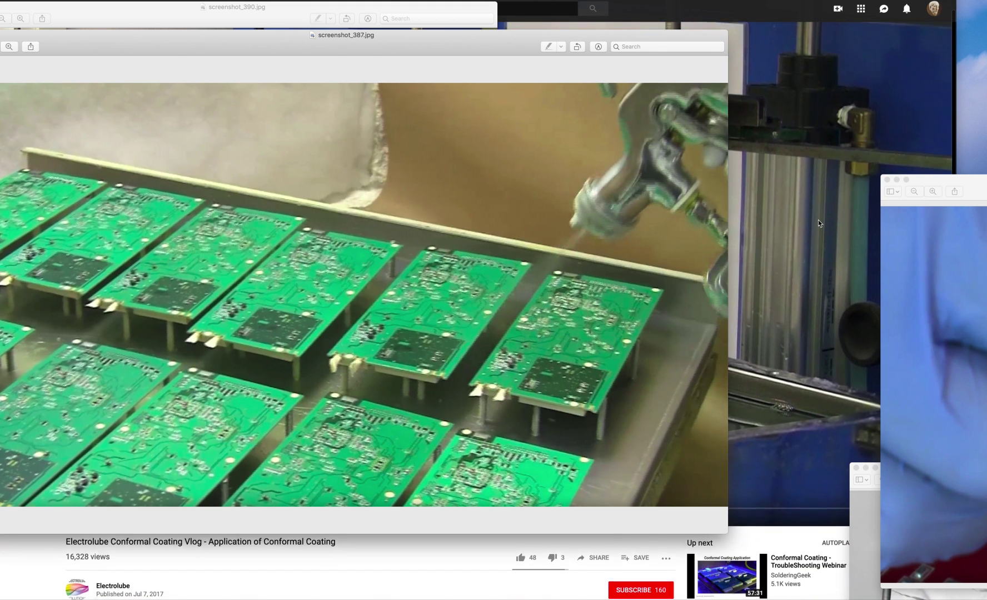
scroll(818, 220, down, 1)
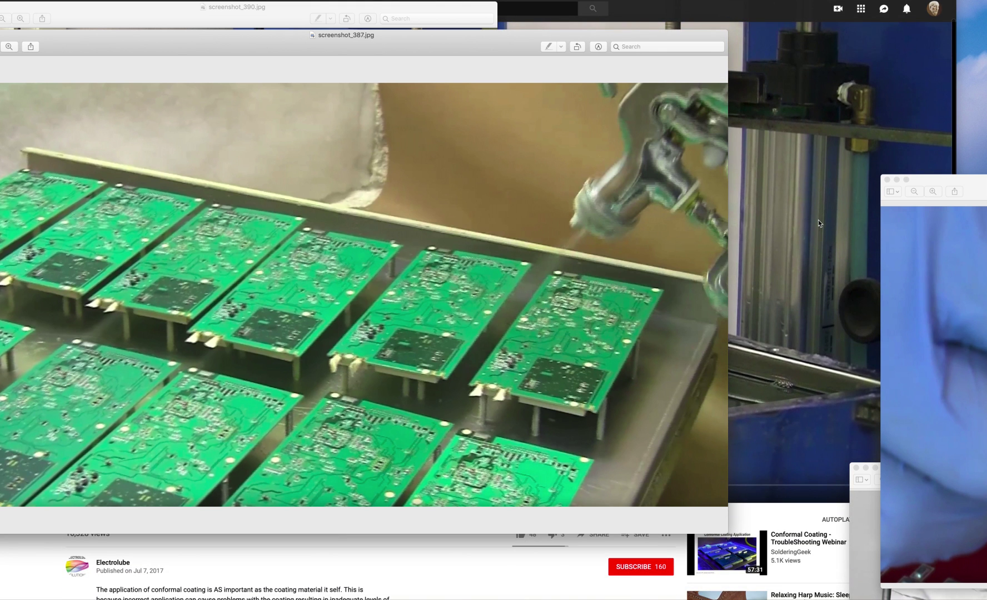
scroll(818, 220, up, 1)
scroll(818, 220, up, 1)
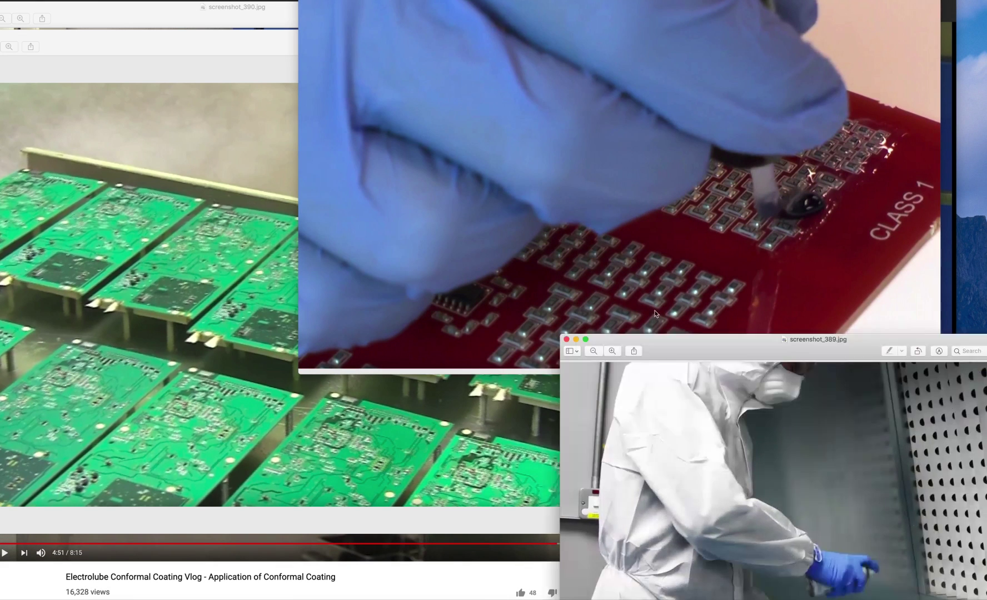
Step: Move screenshot_389 of the suited worker from the bottom-right corner to the screen centre
drag(678, 340, 531, 204)
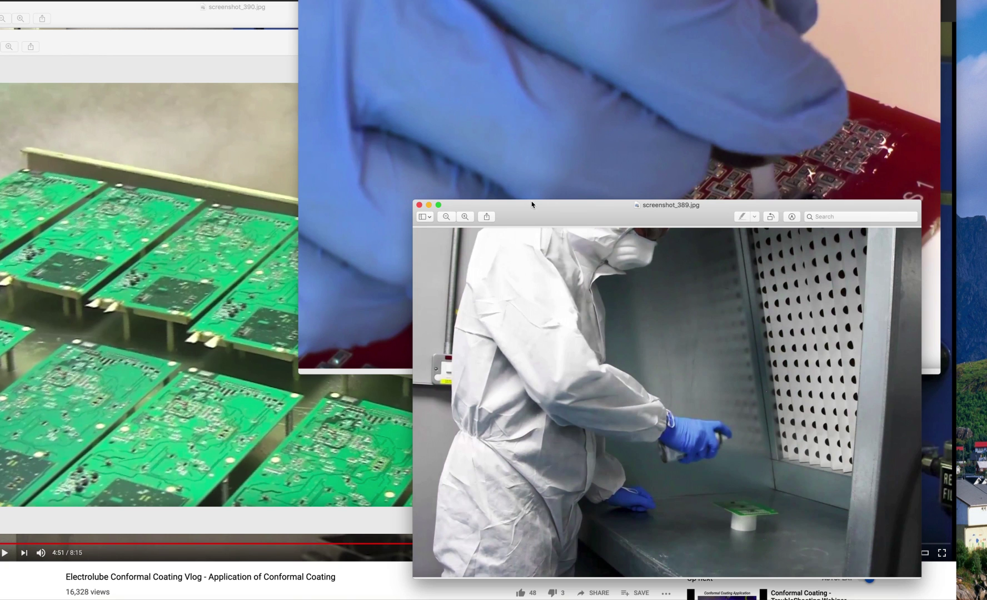